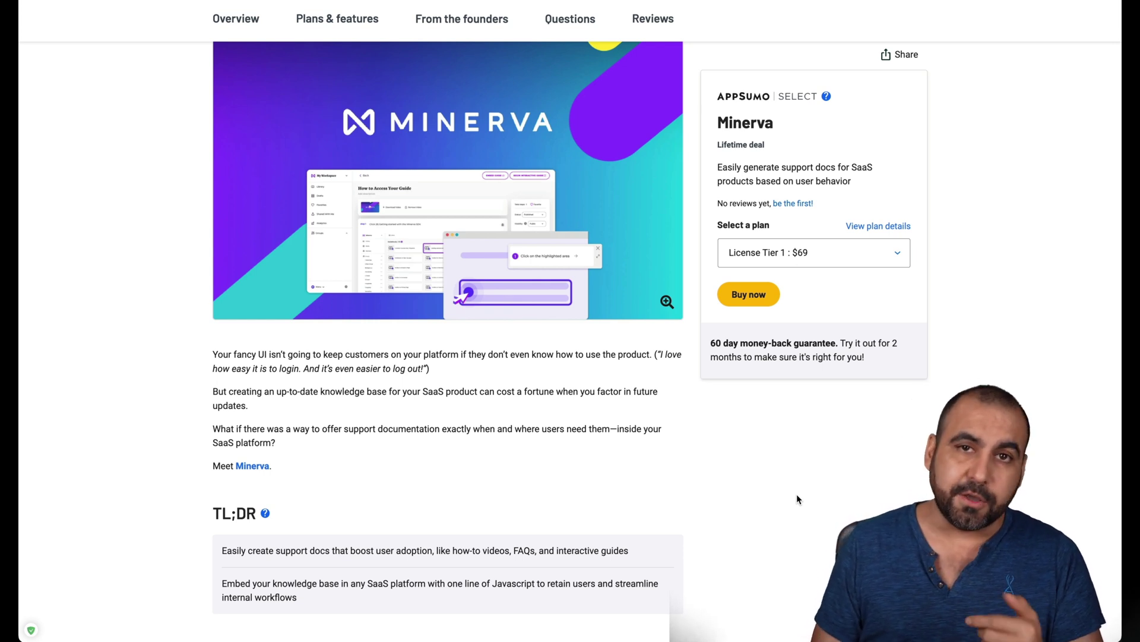
Scroll the AppSumo Minerva deal page past Overview and Plans & features to the $69 and $139 License Tier cards.
scroll(796, 495, down, 1)
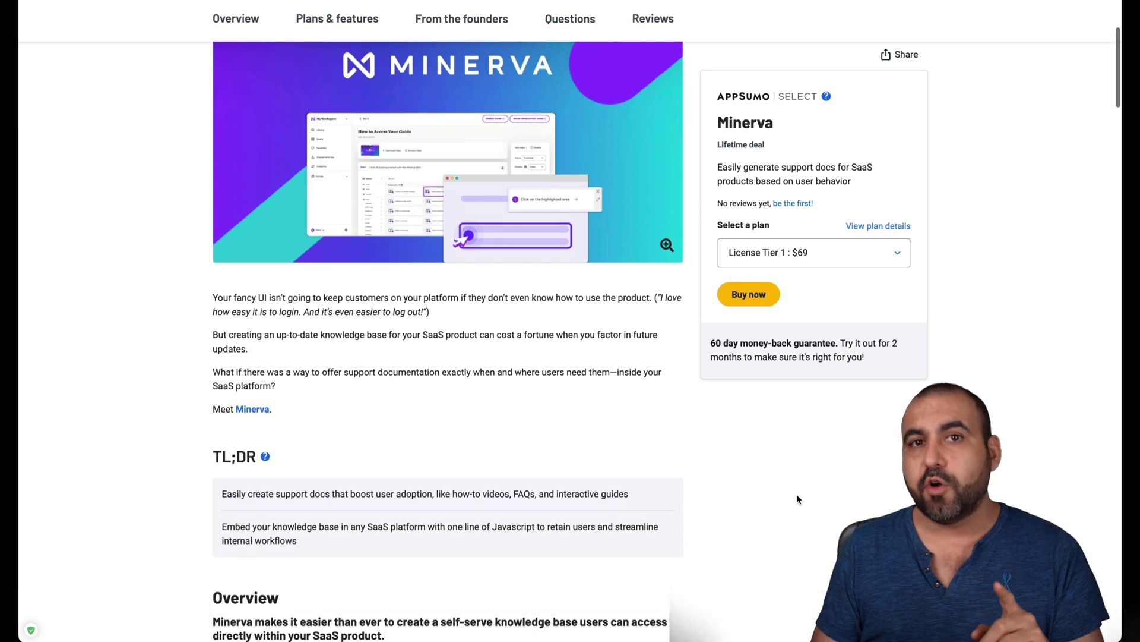
scroll(797, 496, down, 4)
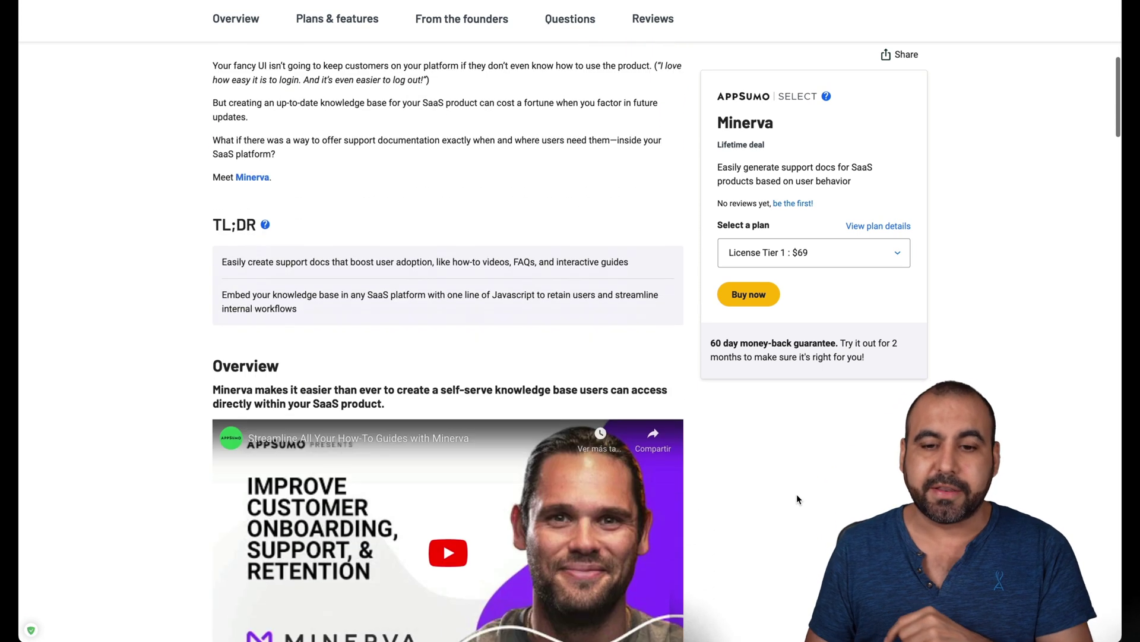
scroll(797, 498, down, 20)
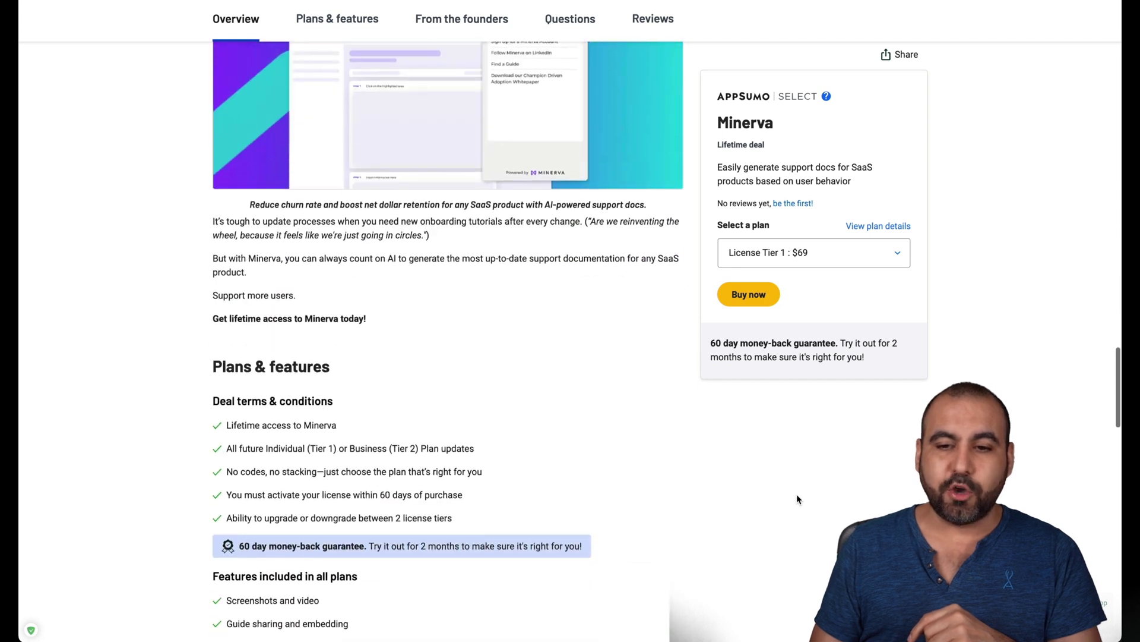
scroll(797, 498, down, 10)
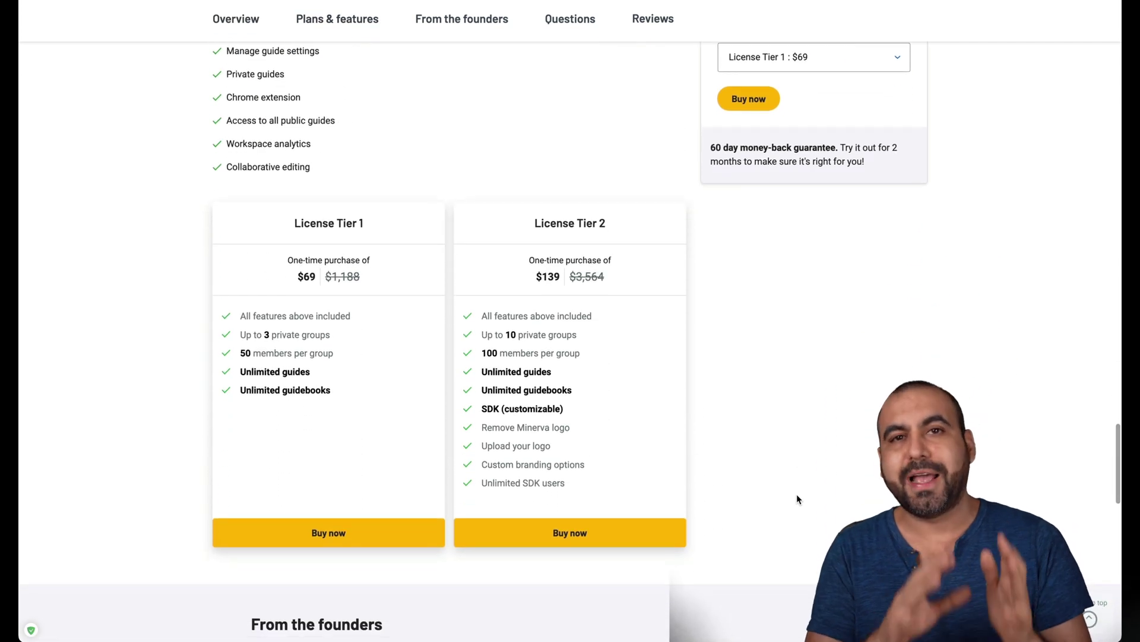
scroll(797, 497, down, 1)
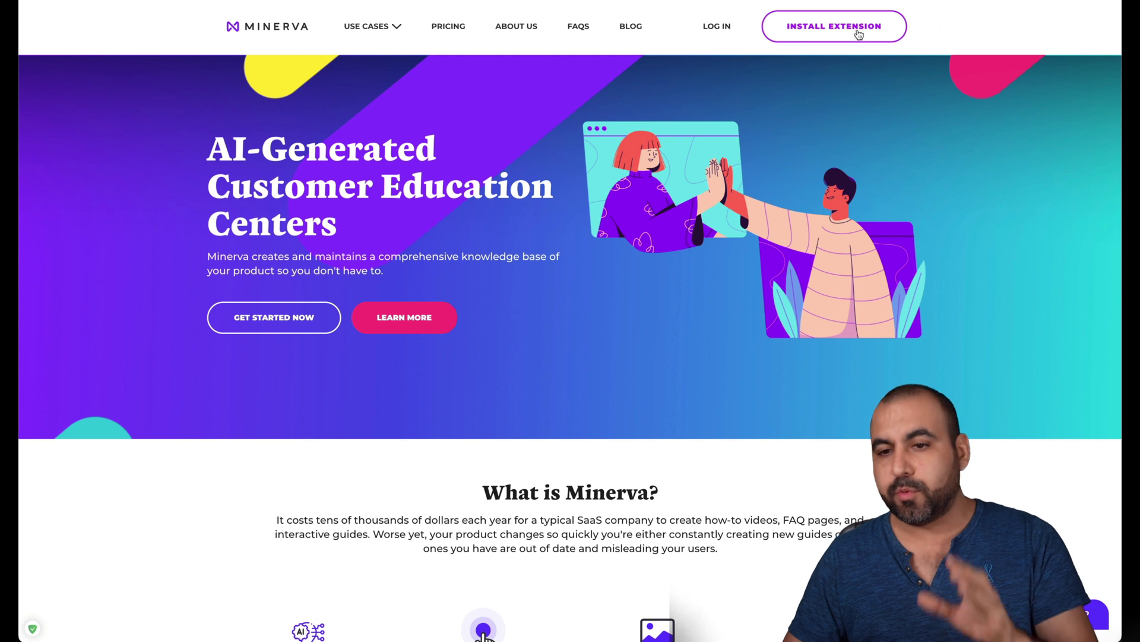
Check the Minerva site's WHOIS details with Hexomatic, then view Minerva's $99 and $1,999 pricing plans.
click(956, 1)
click(820, 105)
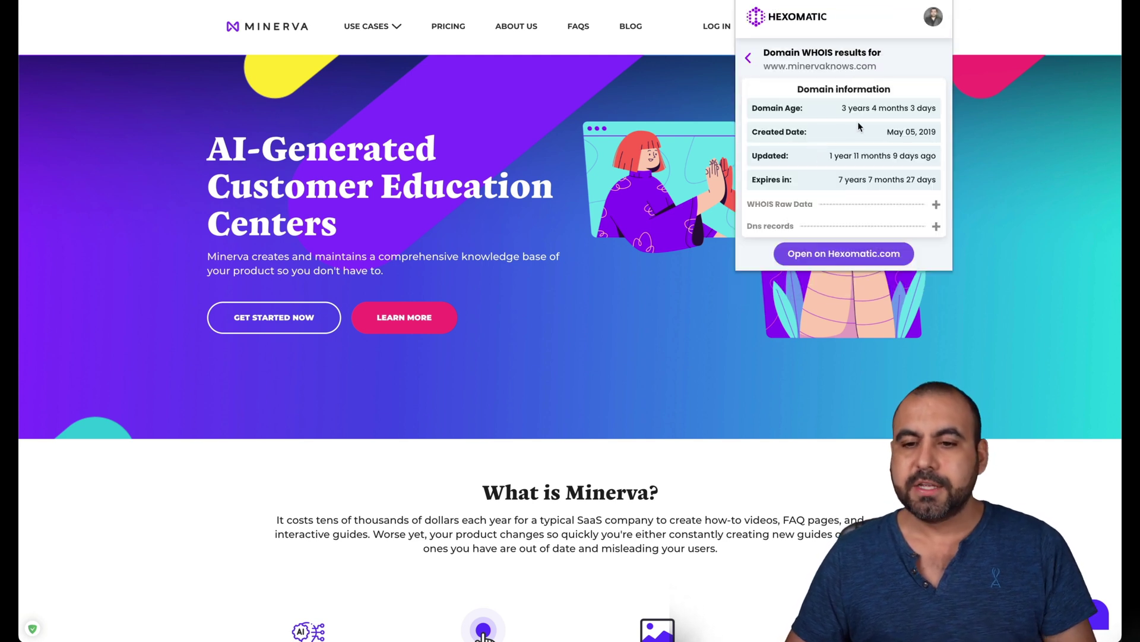
click(582, 134)
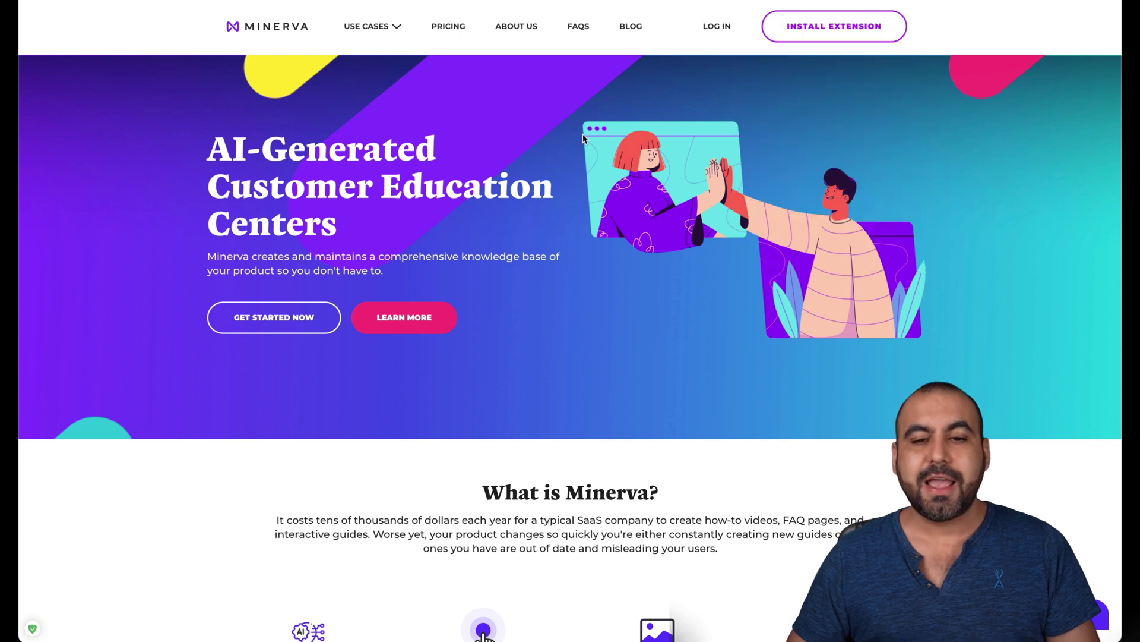
click(452, 28)
scroll(475, 451, down, 2)
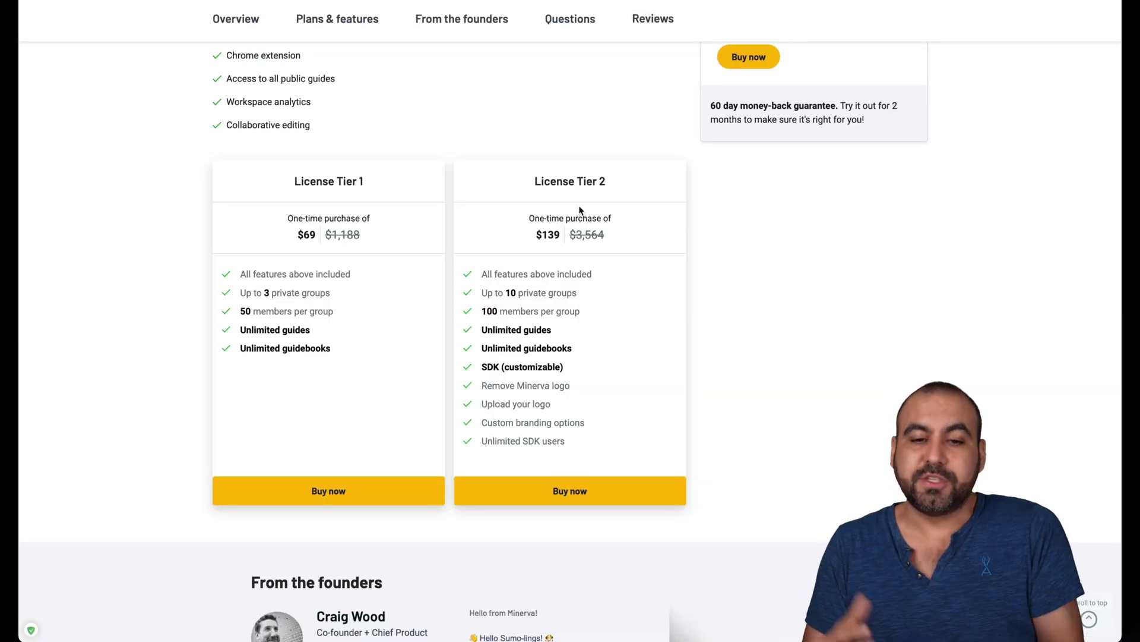
Scroll the AppSumo Minerva deal page back up toward its top.
scroll(580, 208, up, 15)
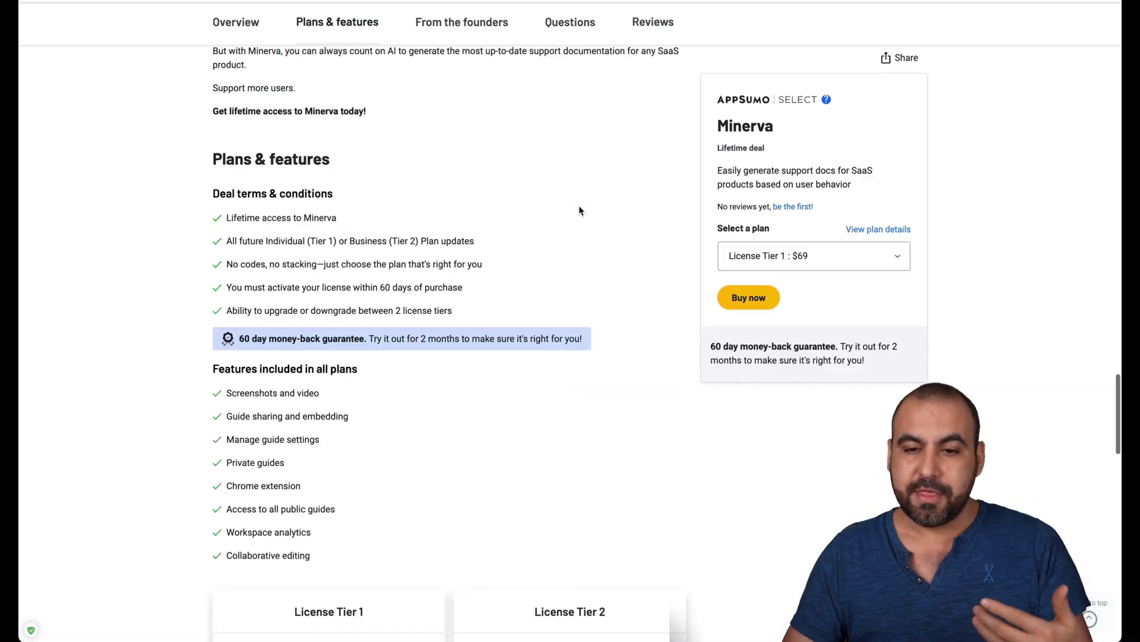
scroll(579, 209, down, 2)
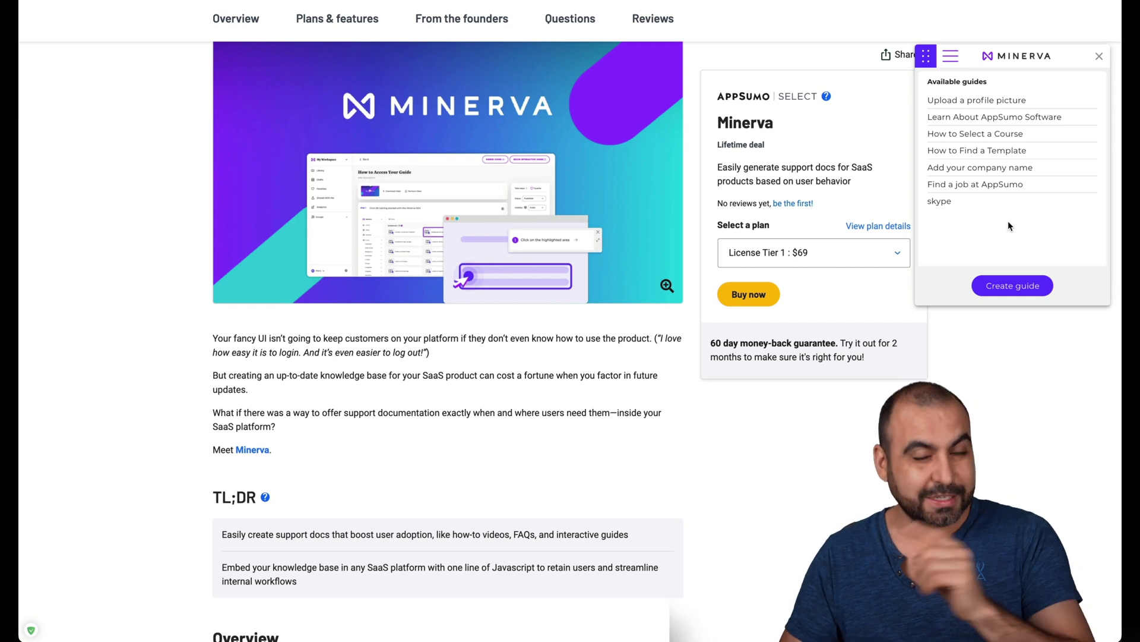
Create a new guide titled 'new for video' with Private off and begin recording it.
click(1008, 288)
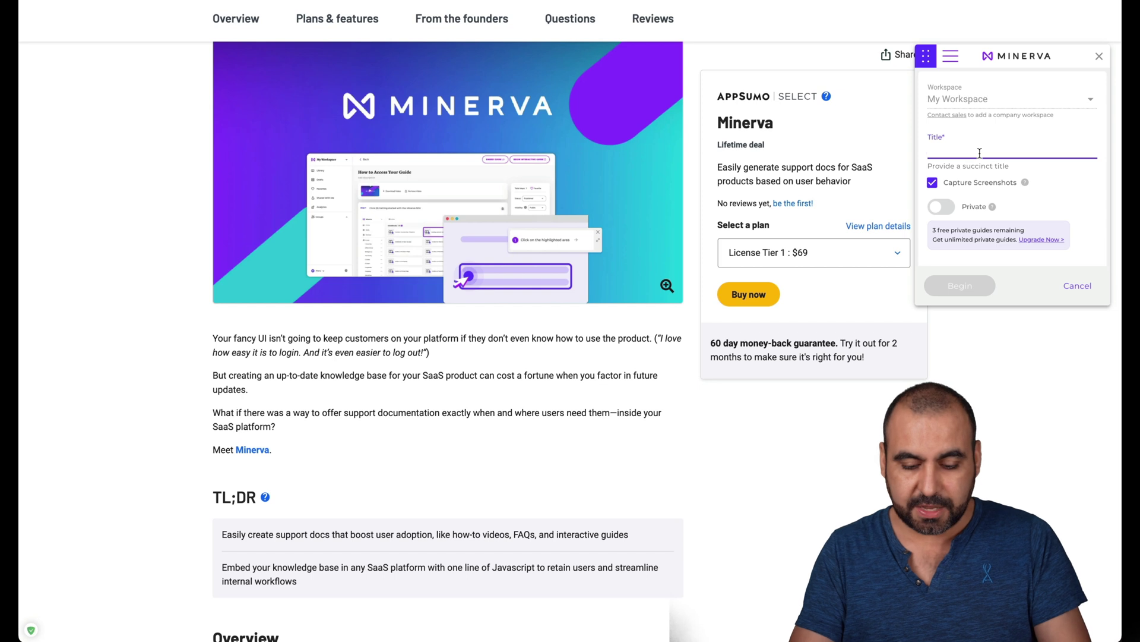
text(new for video)
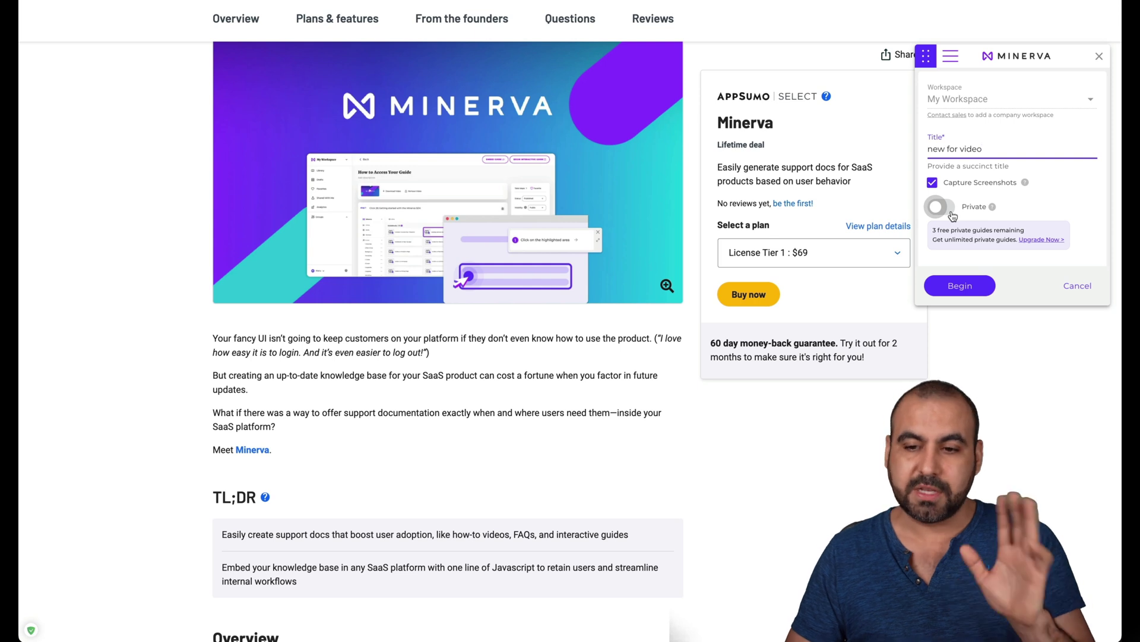
click(976, 285)
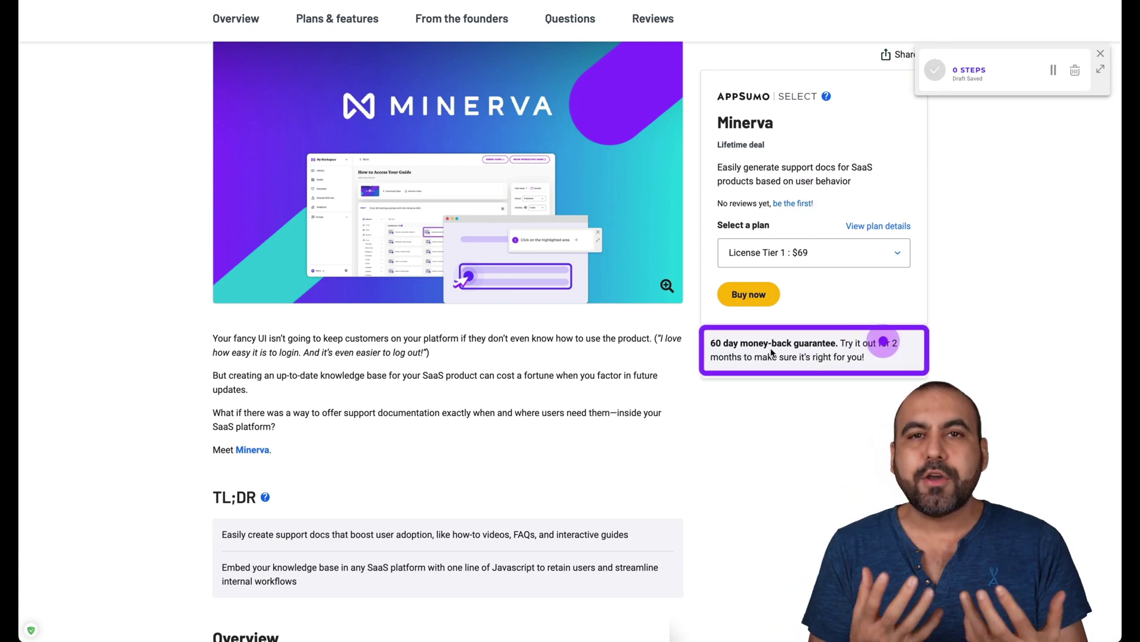
Buy the Minerva deal at License Tier 1, quantity 1, and decline the upgrade to reach checkout.
click(748, 294)
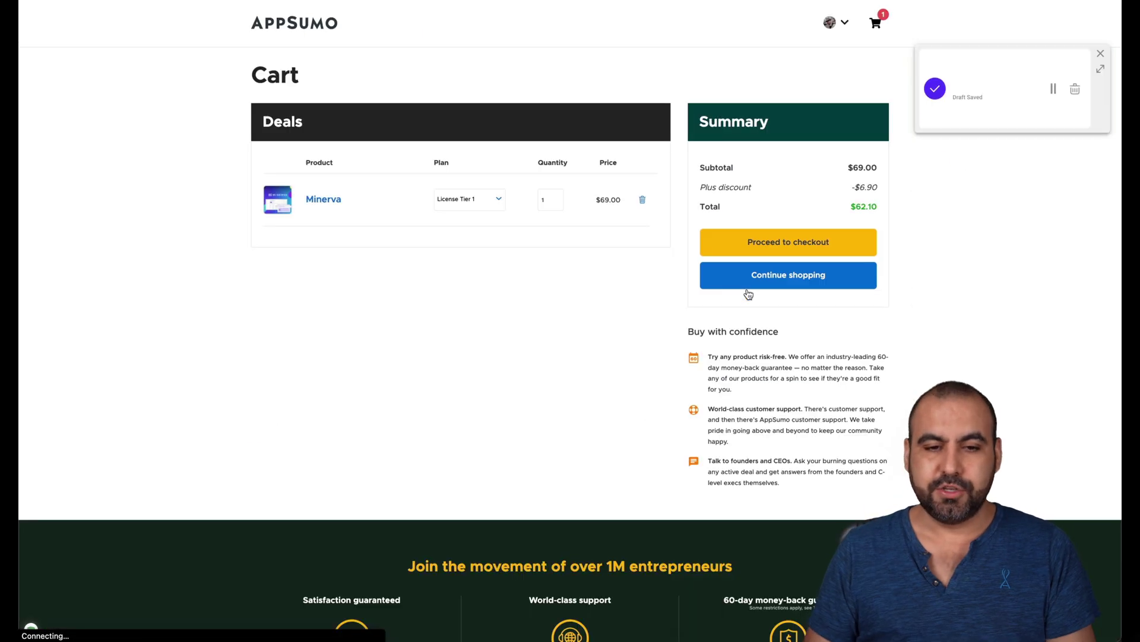
click(468, 200)
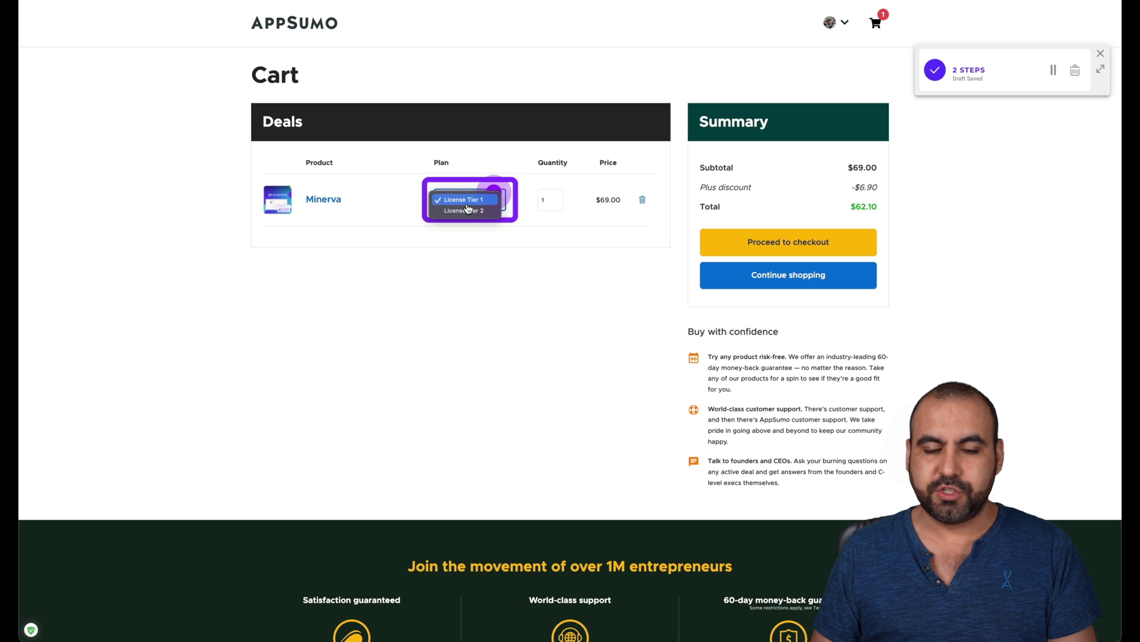
click(535, 201)
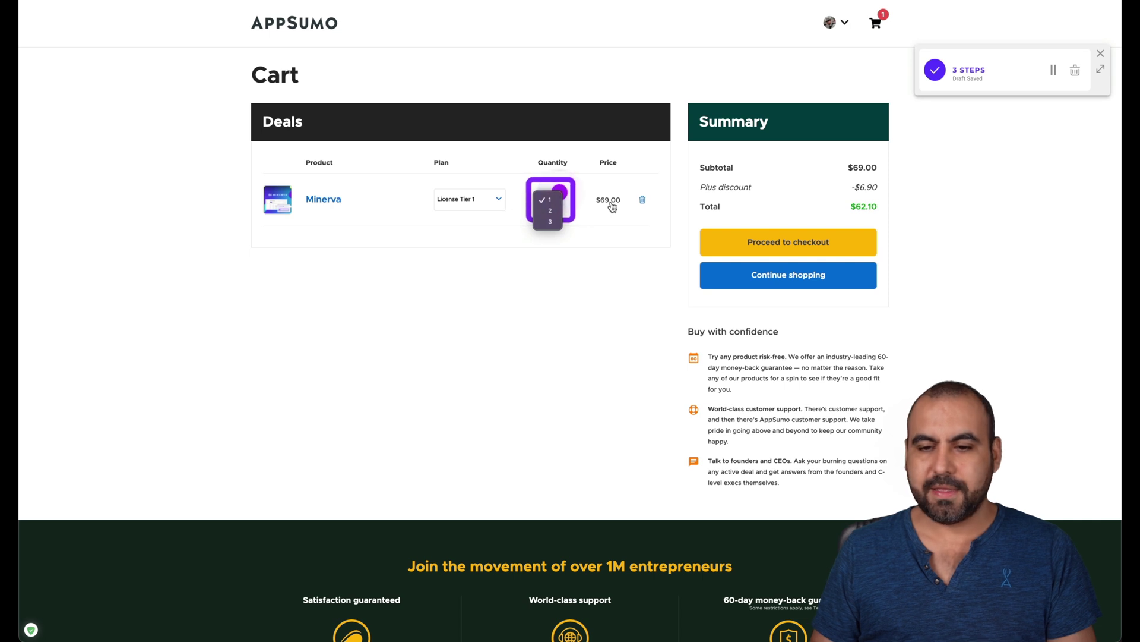
click(790, 247)
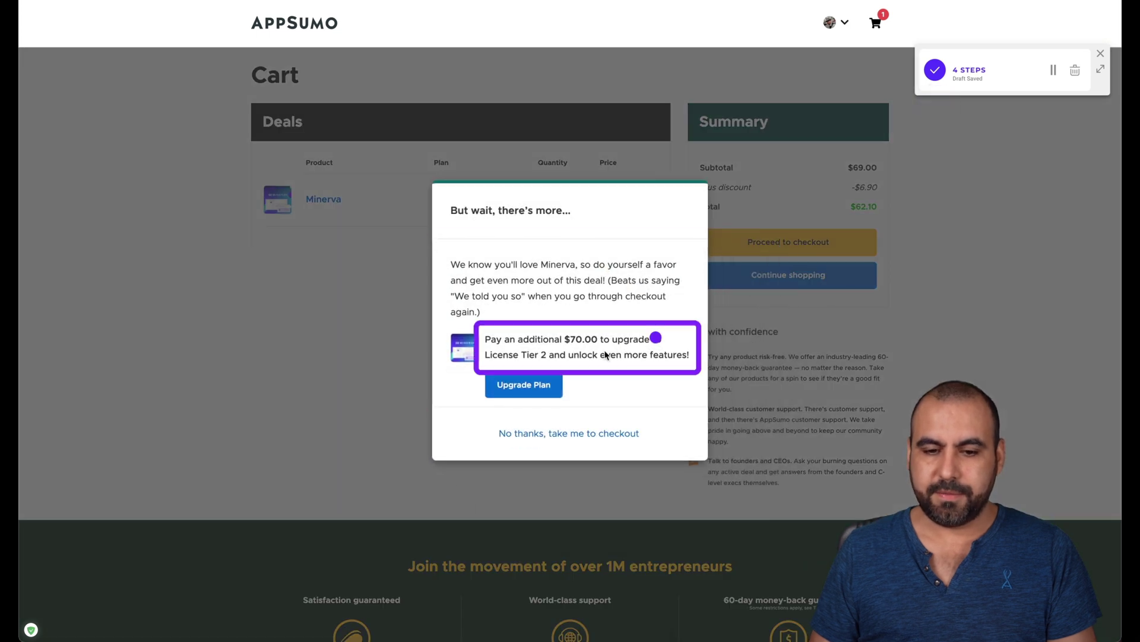
click(545, 434)
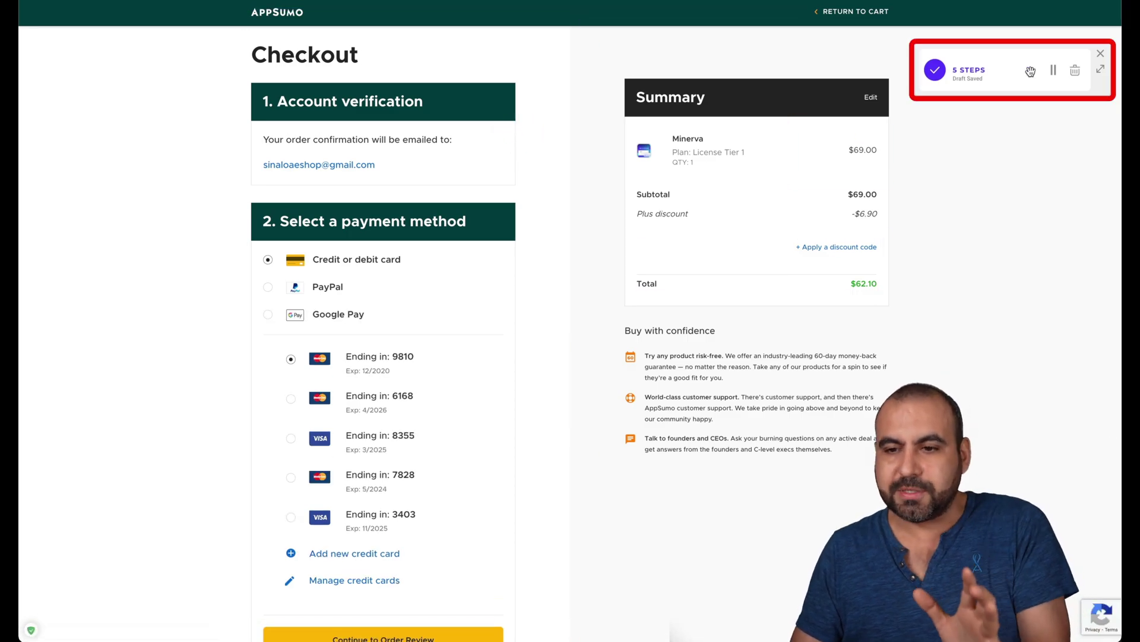
Expand the Minerva recorder to review the captured steps, then pause capturing.
click(1053, 70)
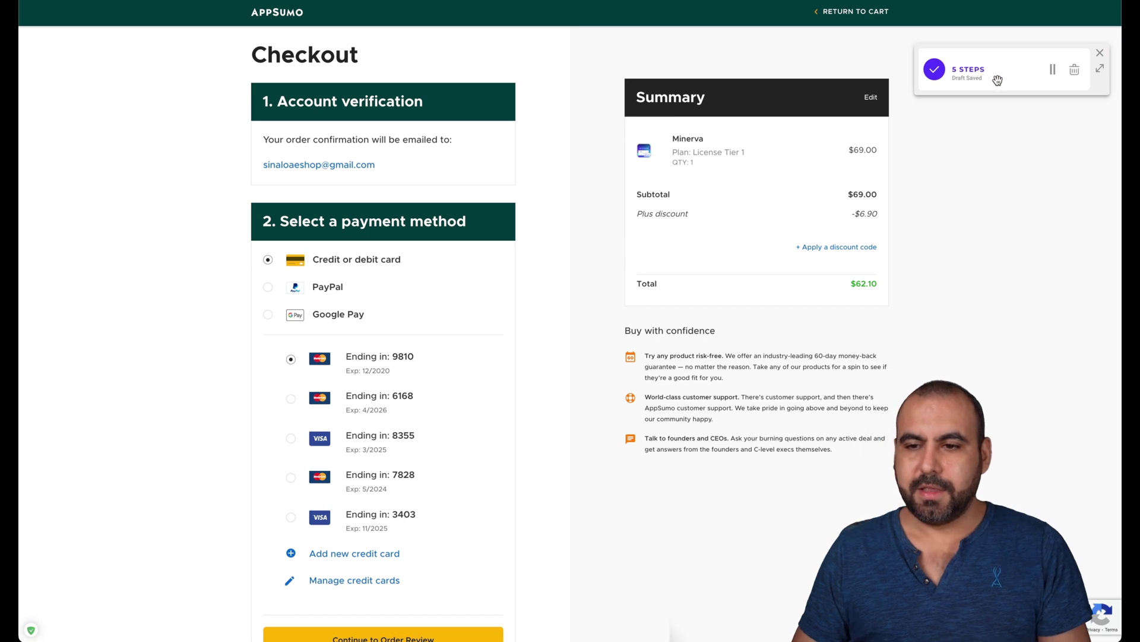
click(1100, 69)
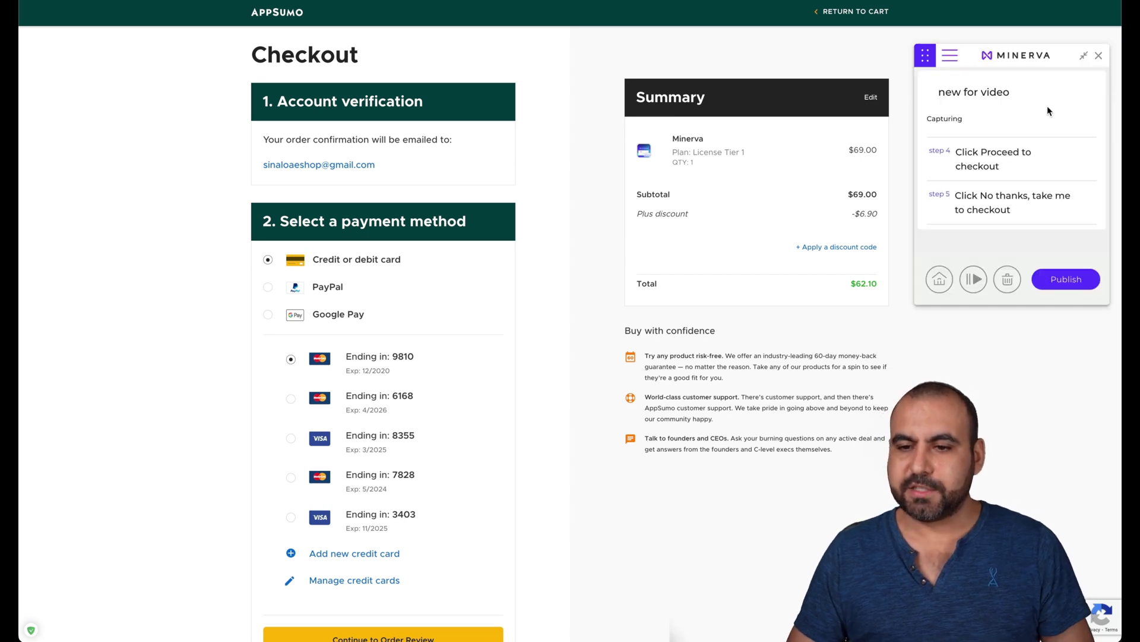
scroll(1027, 152, up, 5)
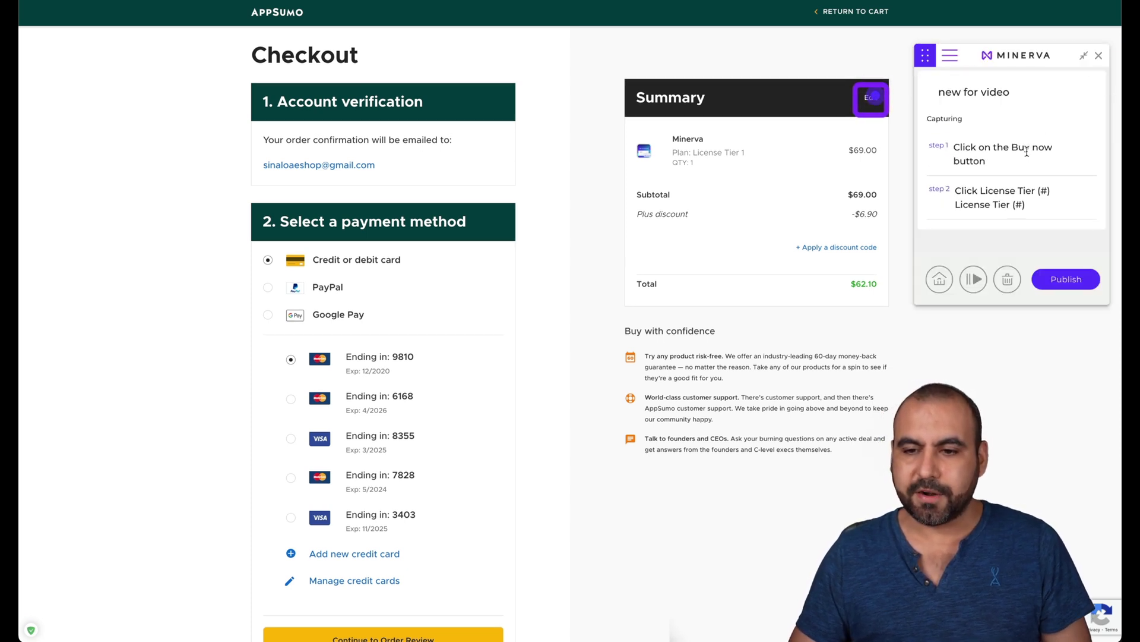
scroll(1027, 152, down, 5)
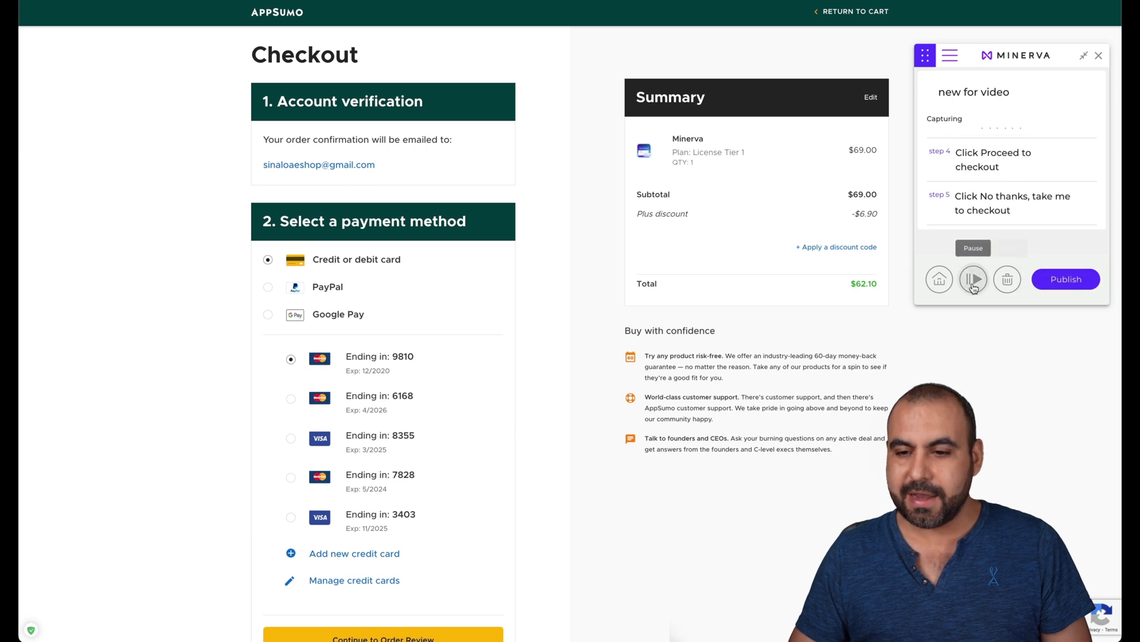
click(974, 279)
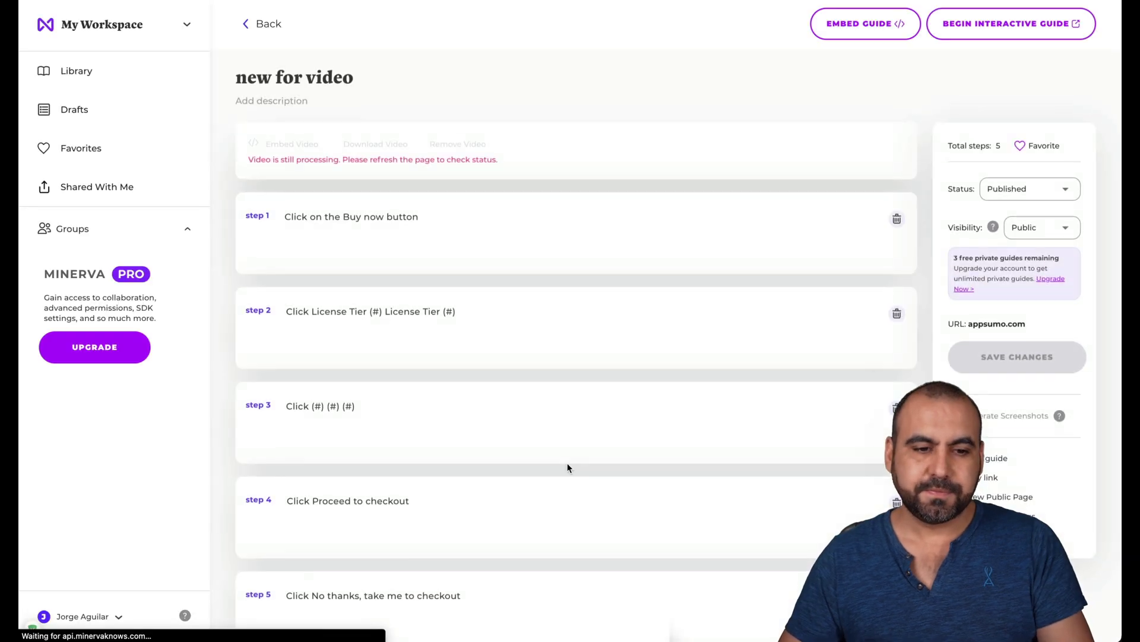
Scroll through the 'new for video' guide's five step screenshots and its settings panel.
scroll(544, 288, down, 3)
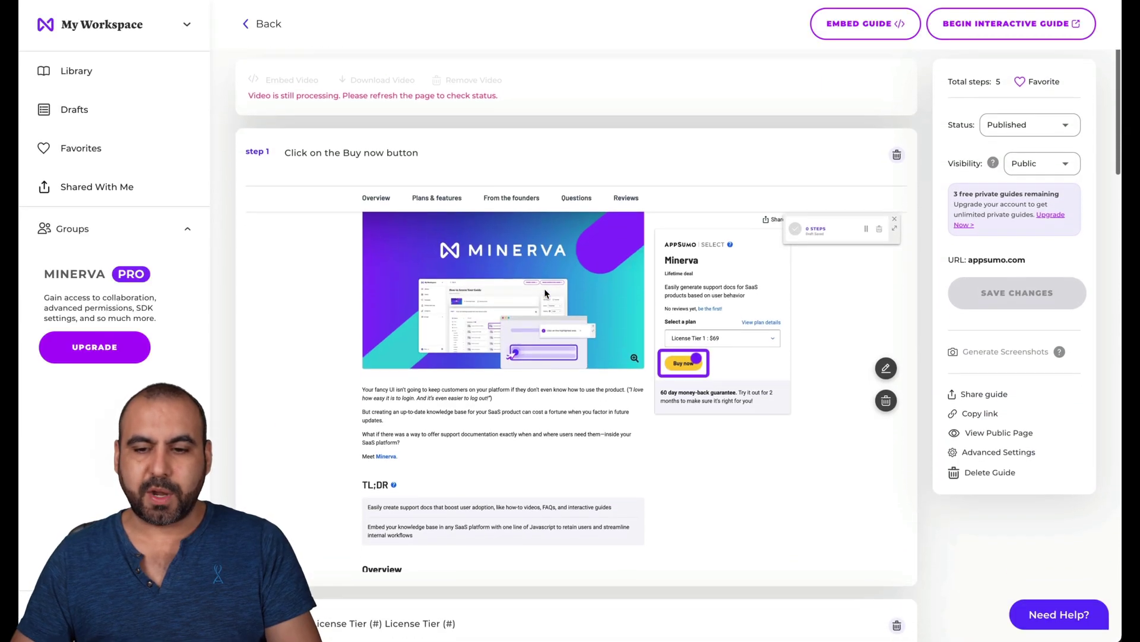
scroll(544, 287, down, 10)
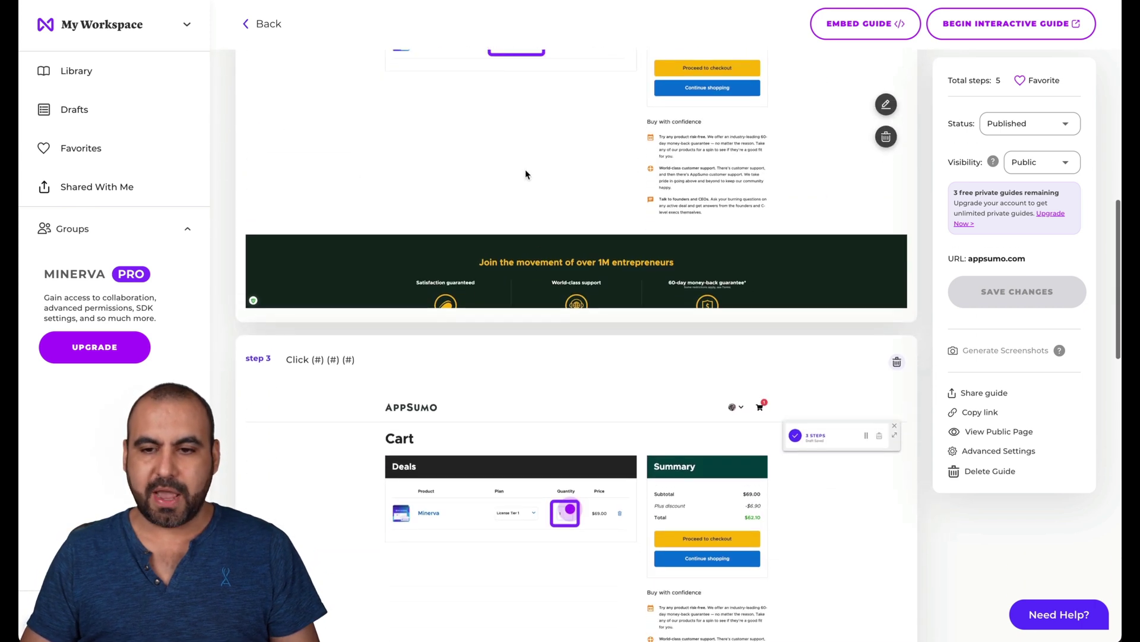
scroll(525, 170, up, 15)
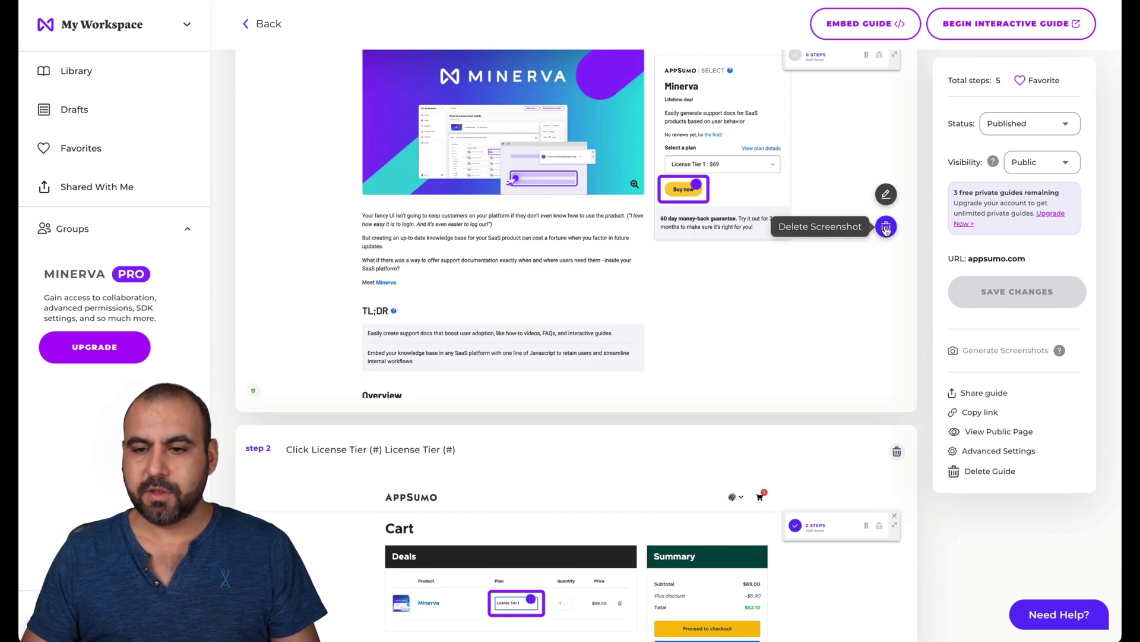
scroll(782, 270, up, 5)
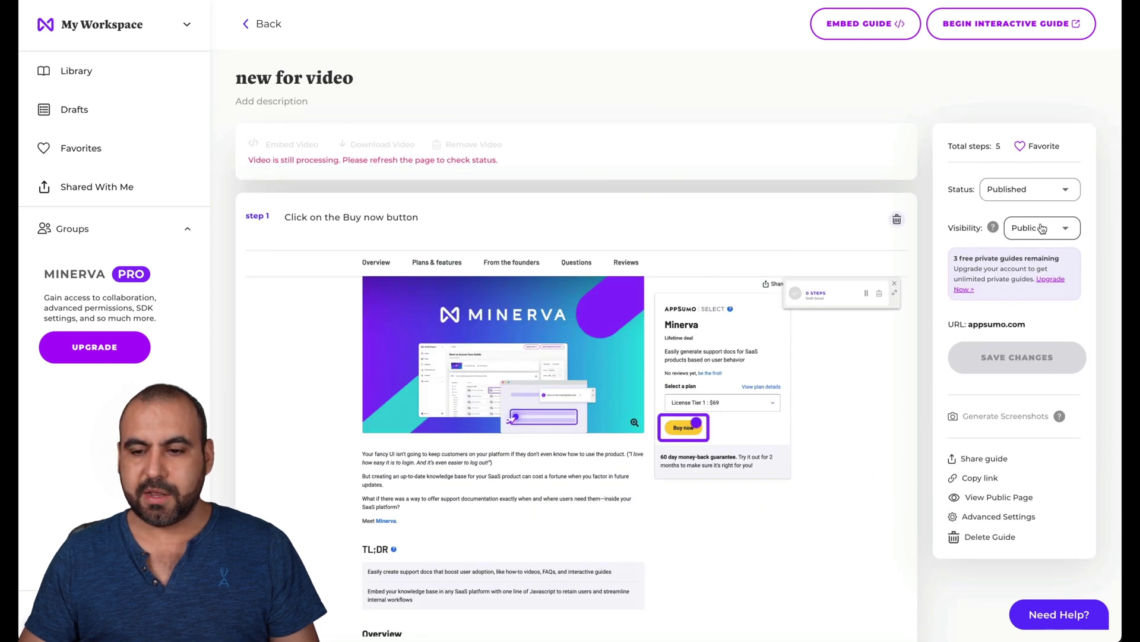
scroll(994, 392, down, 1)
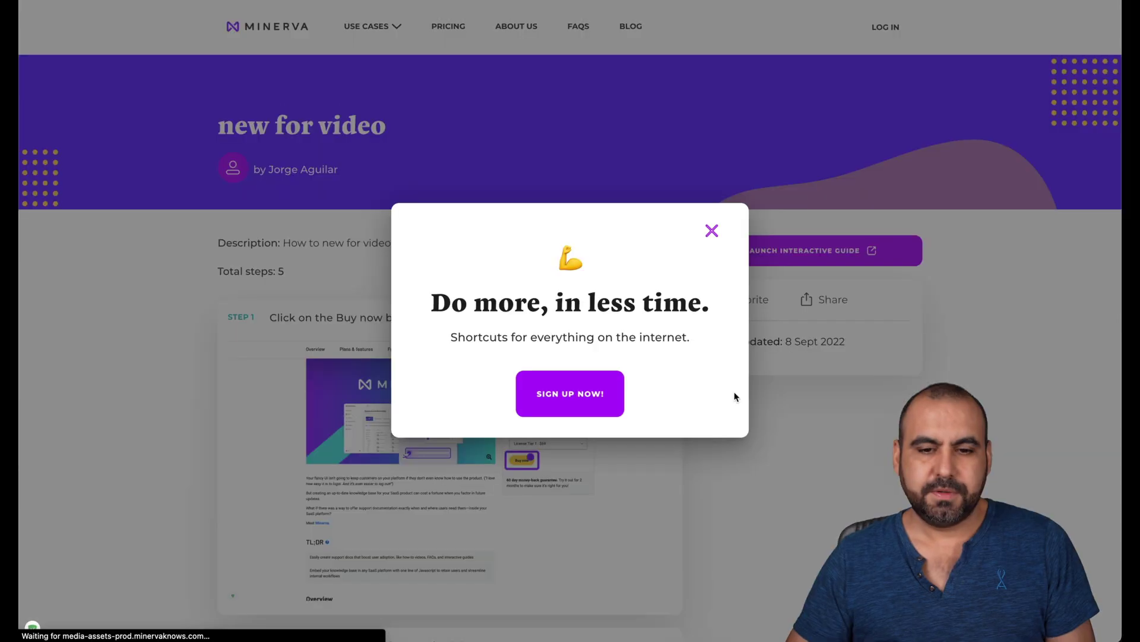
Close the sign-up popup on the guide's public page and scroll down its content.
click(712, 239)
scroll(451, 368, down, 3)
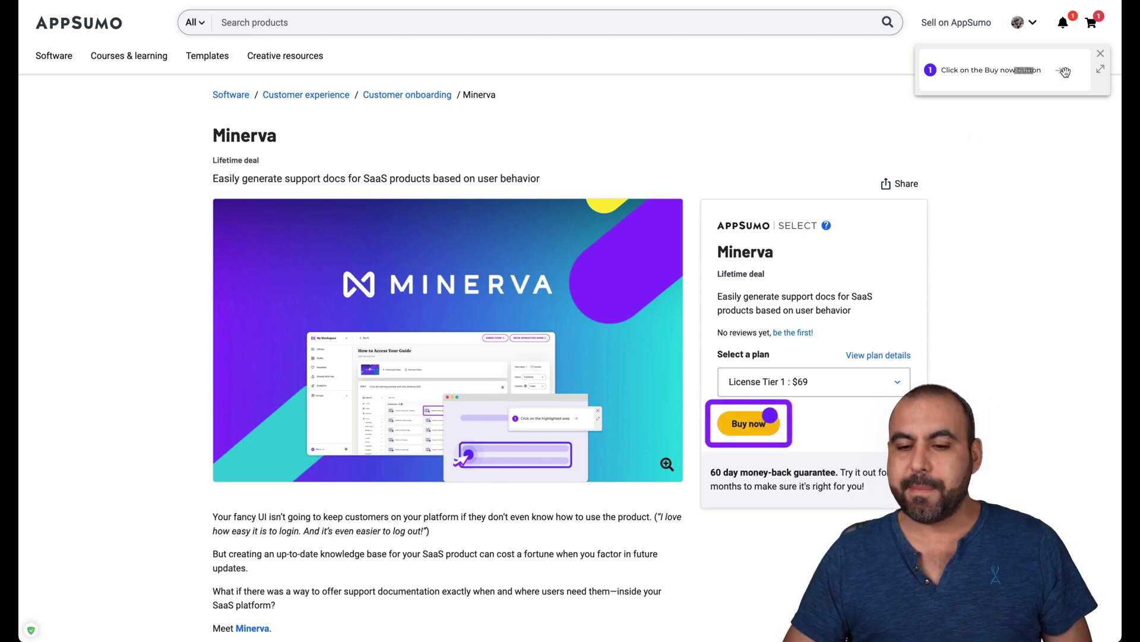
Buy the Minerva deal and switch the cart plan to License Tier 2 ($125.10 total).
click(756, 424)
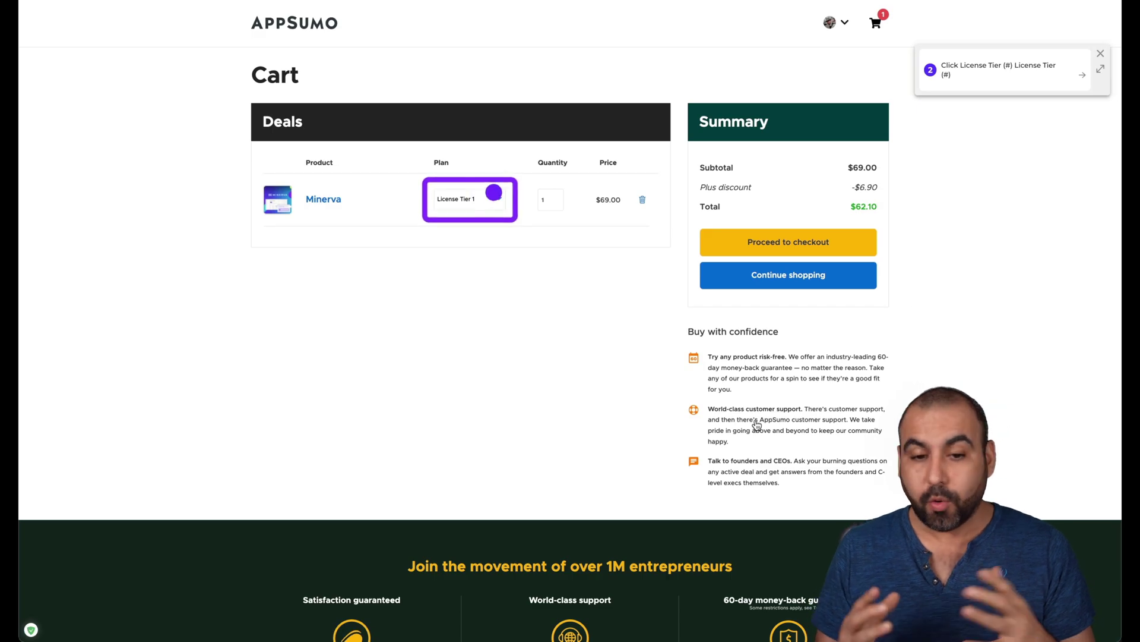
click(464, 201)
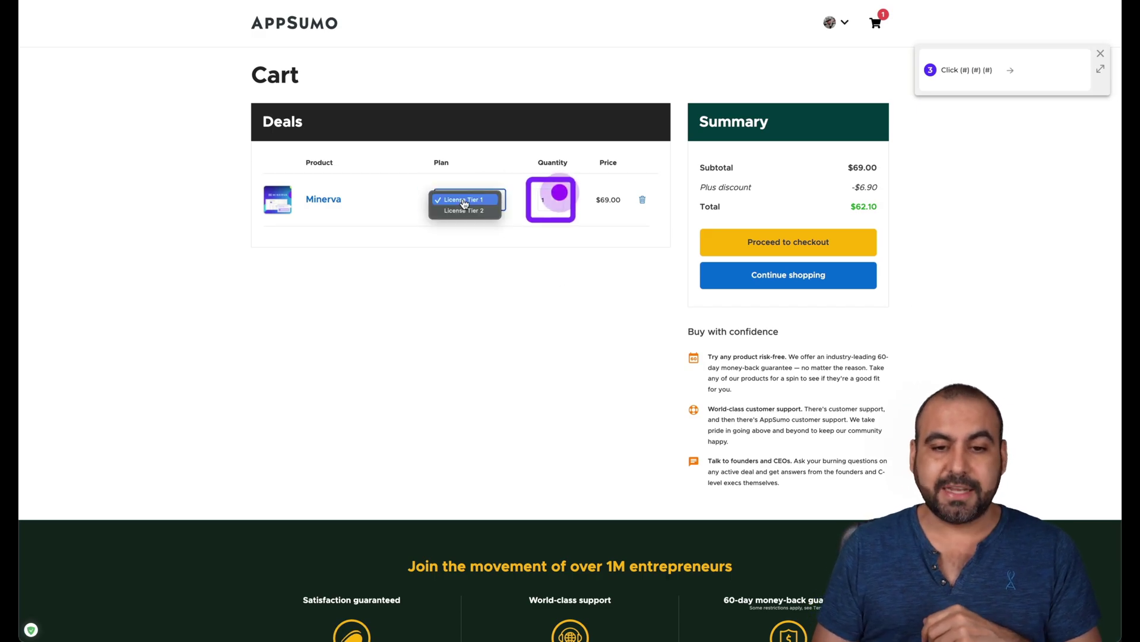
click(464, 211)
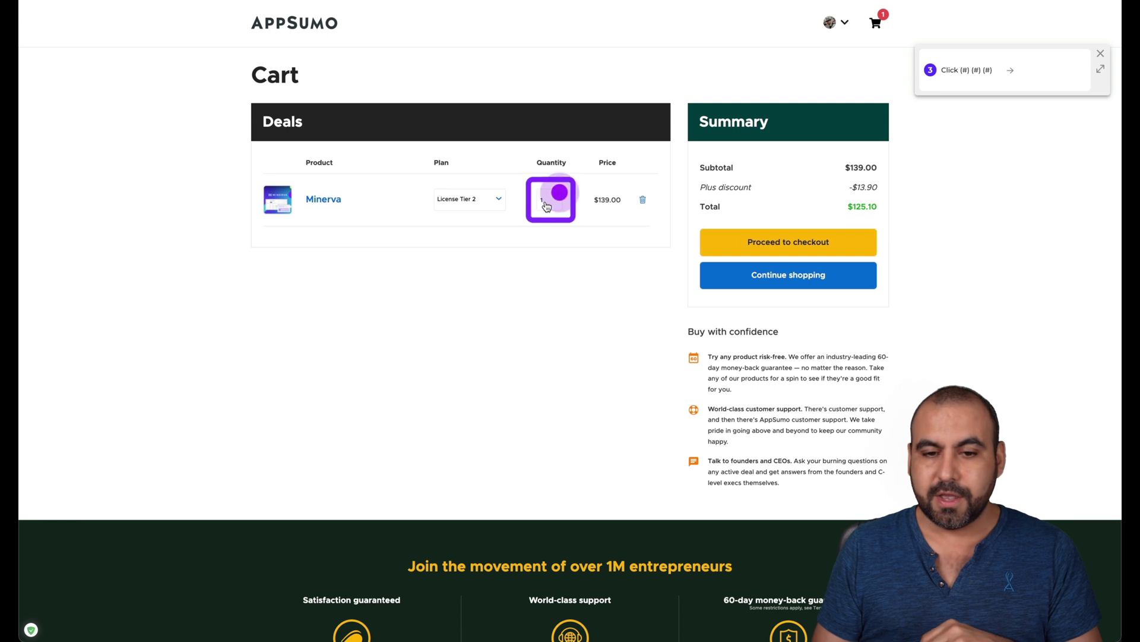